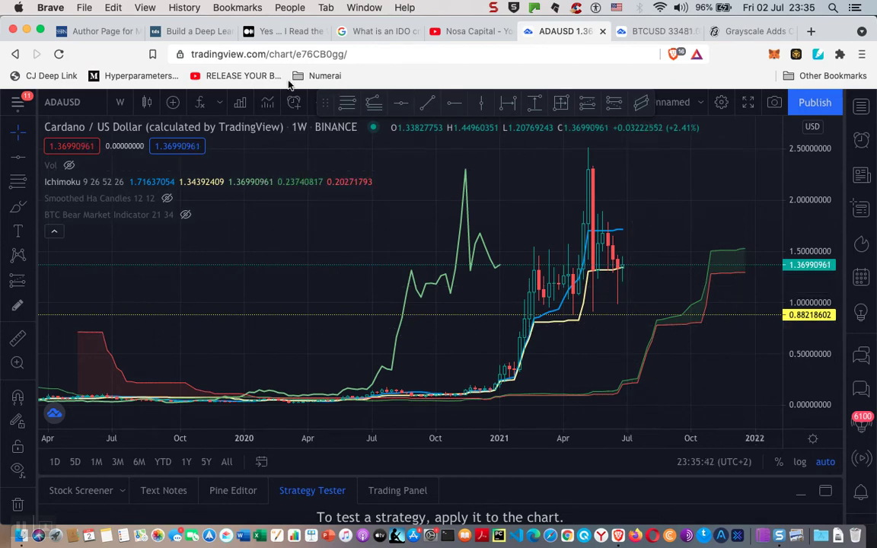
View the Cardano chart with its Ichimoku cloud on the 1-day interval and on the 4-hour interval
{"action": "left_click", "coordinate": [122, 104]}
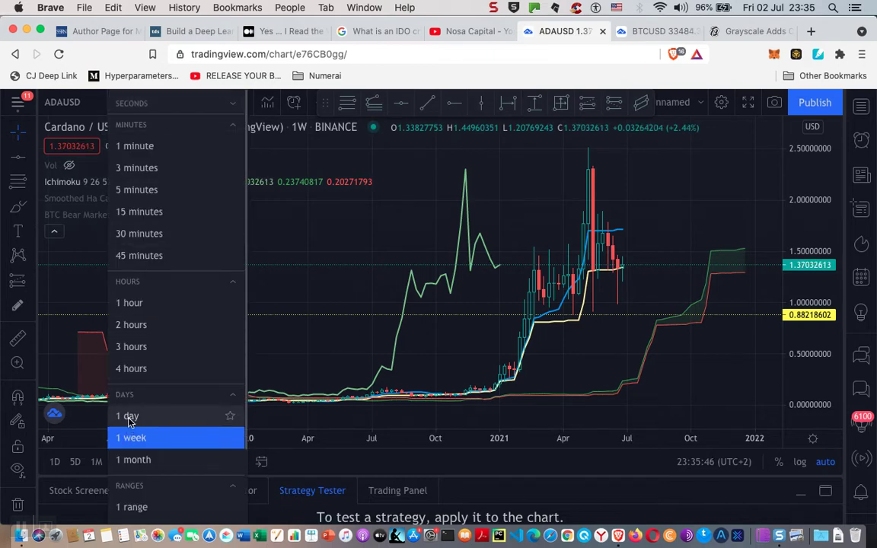
{"action": "left_click", "coordinate": [472, 372]}
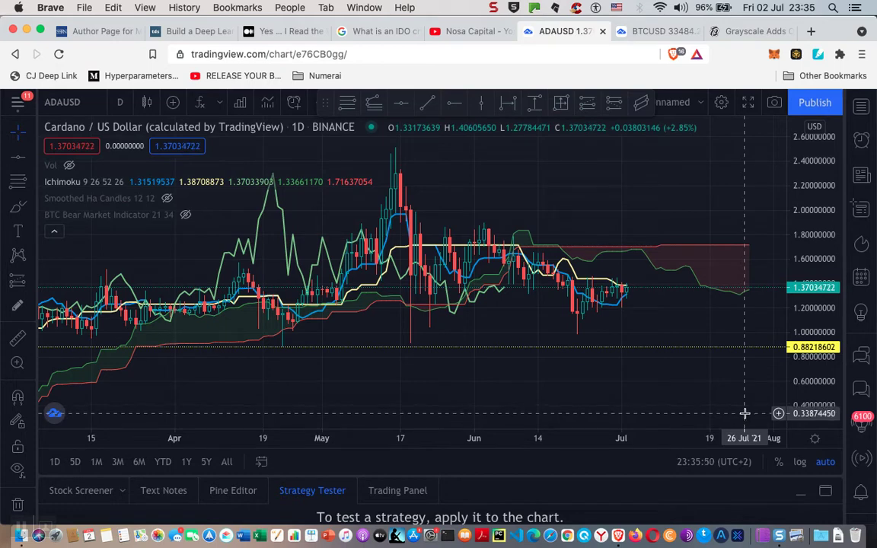
{"action": "left_click_drag", "start_coordinate": [646, 196], "coordinate": [558, 204]}
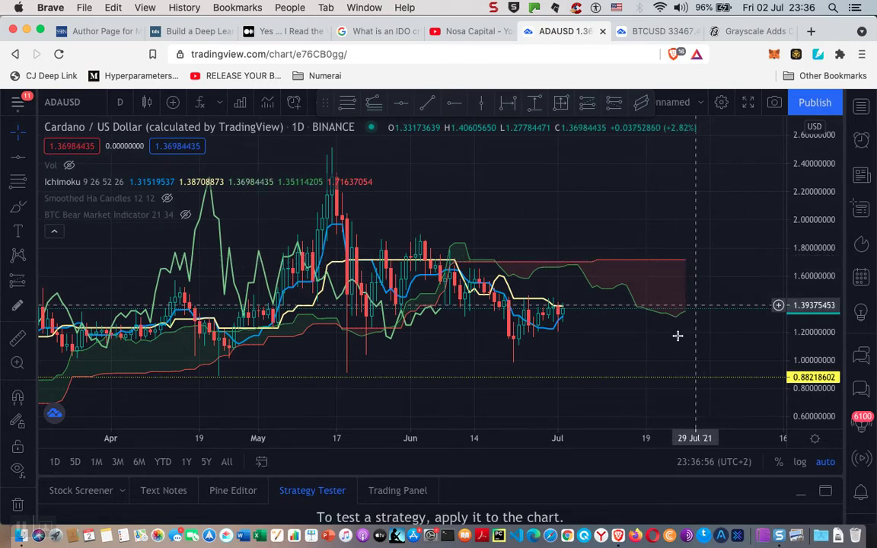
{"action": "left_click_drag", "start_coordinate": [456, 356], "coordinate": [486, 354]}
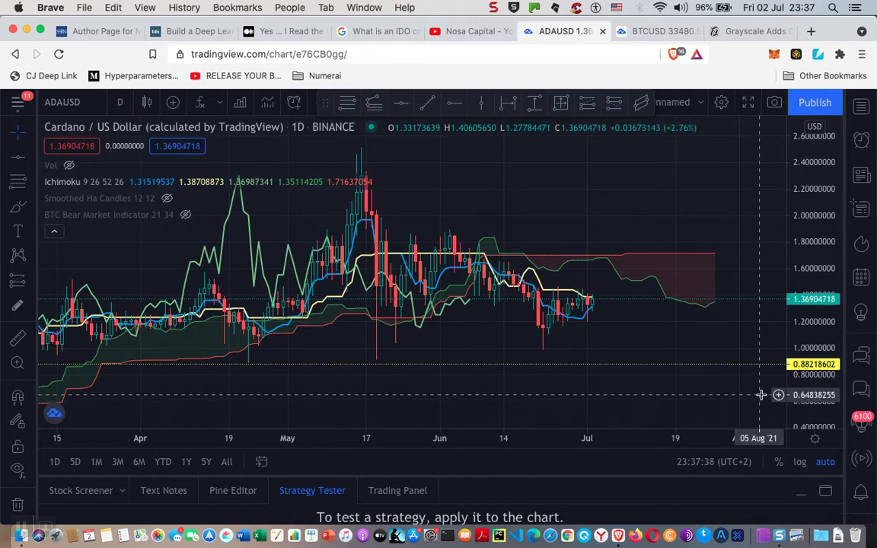
{"action": "left_click", "coordinate": [115, 102]}
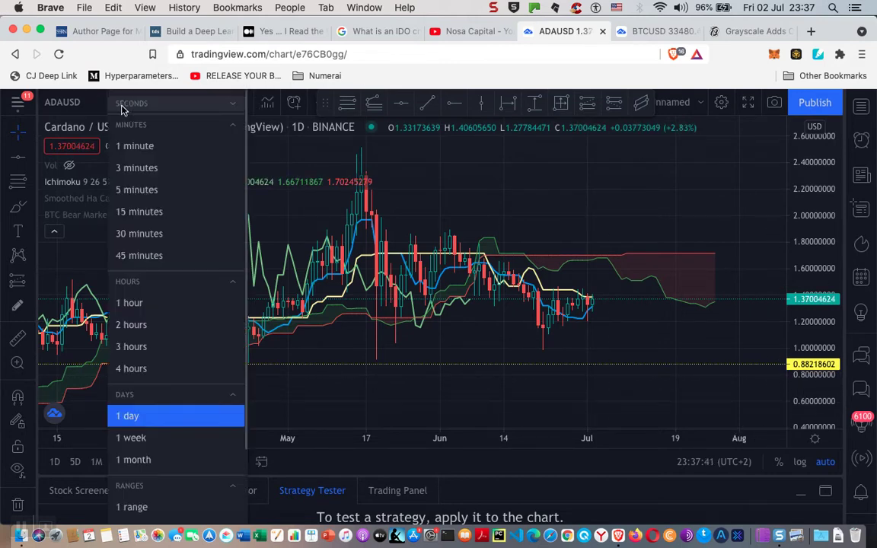
{"action": "left_click", "coordinate": [131, 368]}
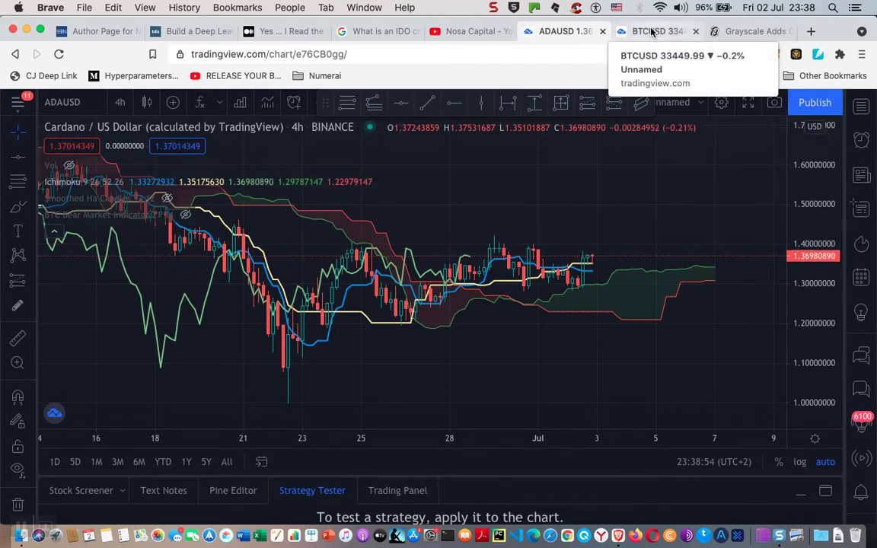
Set the Cardano chart to the 1-week interval and hide the Ichimoku indicator
{"action": "left_click", "coordinate": [119, 103]}
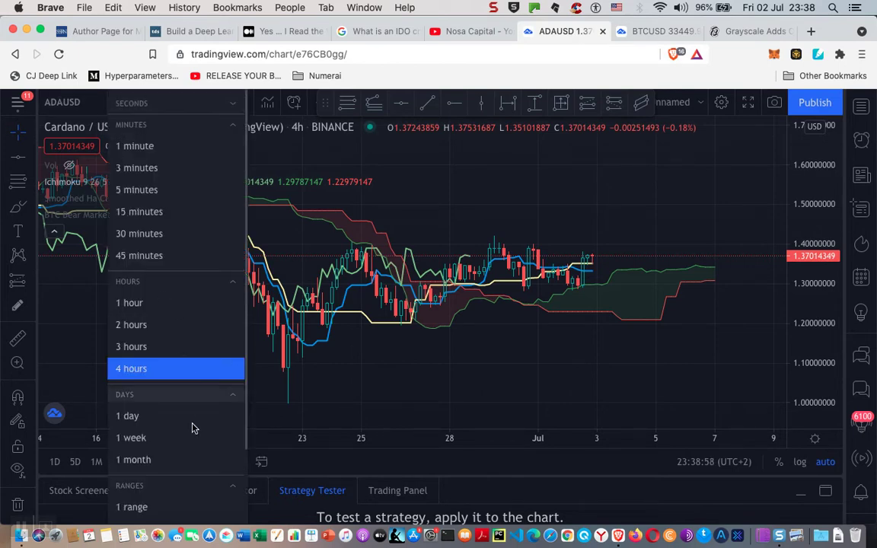
{"action": "left_click", "coordinate": [158, 442]}
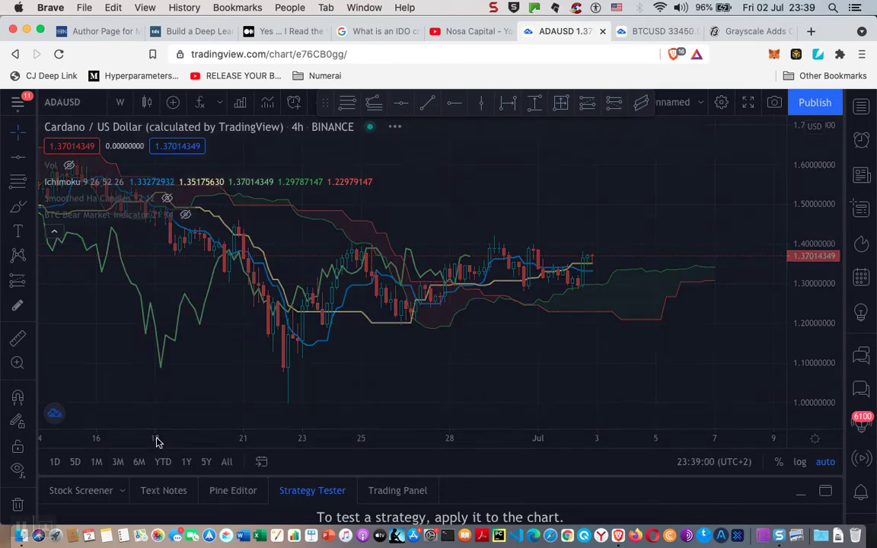
{"action": "mouse_move", "coordinate": [87, 185]}
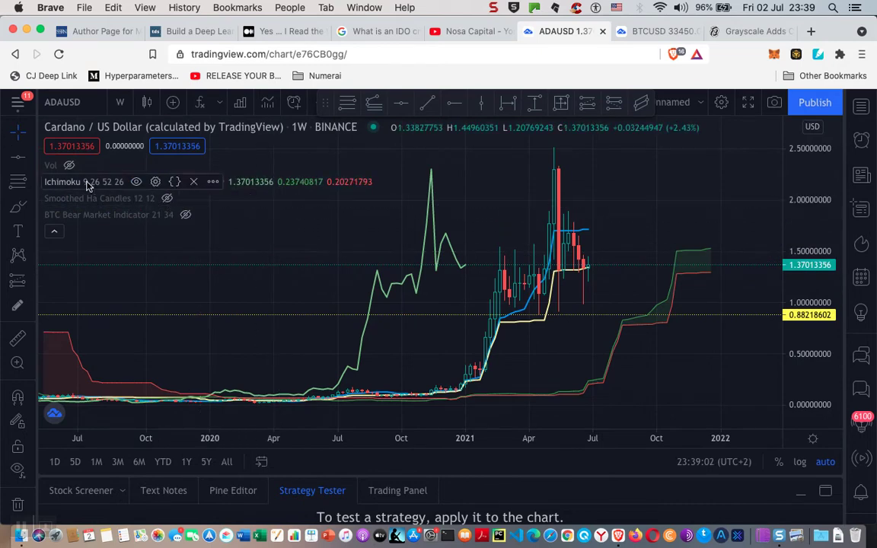
{"action": "left_click", "coordinate": [136, 181]}
Replace the BTC Bear Market Indicator on the Cardano chart with the BTC Bull Mkt Support script
{"action": "mouse_move", "coordinate": [155, 221]}
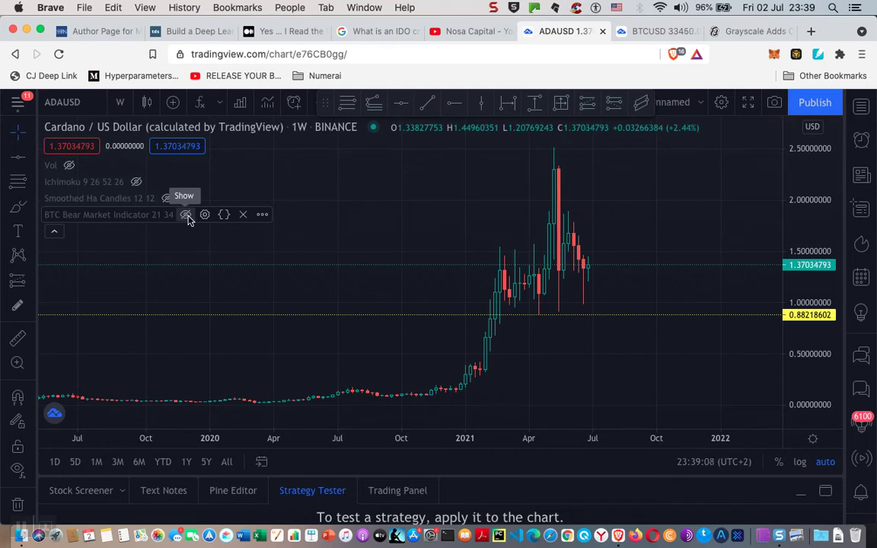
{"action": "left_click", "coordinate": [244, 216]}
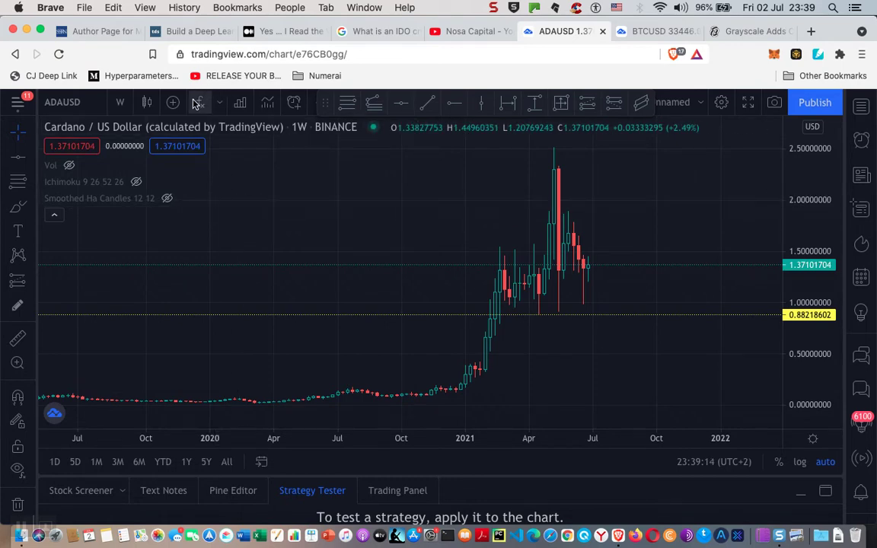
{"action": "left_click", "coordinate": [200, 104]}
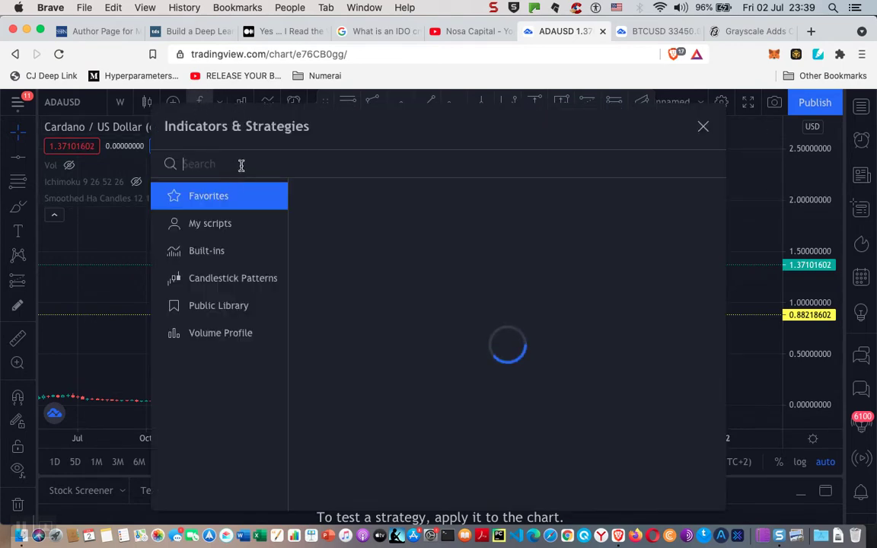
{"action": "type", "text": "btc"}
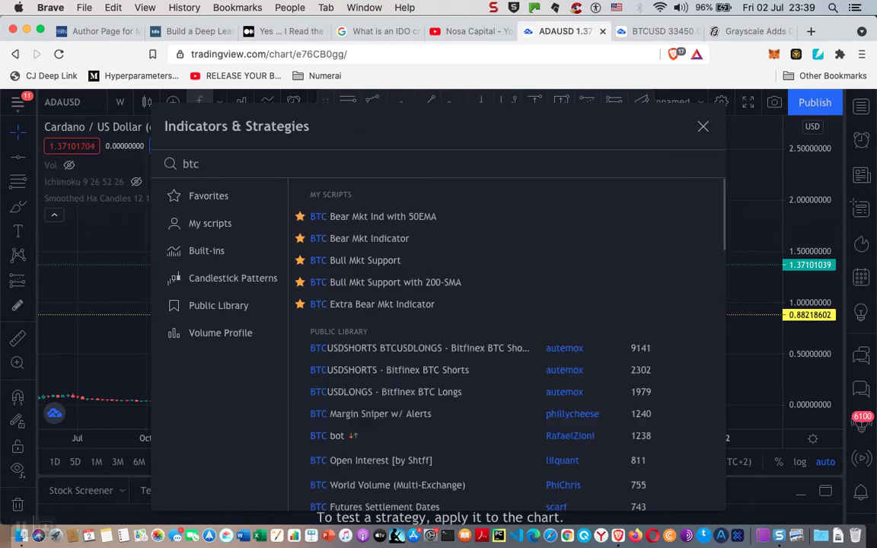
{"action": "left_click", "coordinate": [355, 266]}
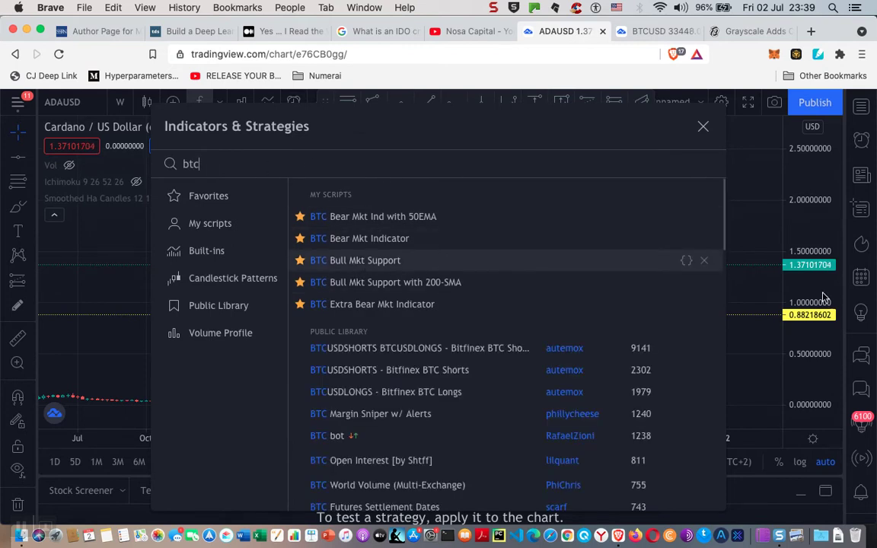
{"action": "left_click", "coordinate": [702, 127]}
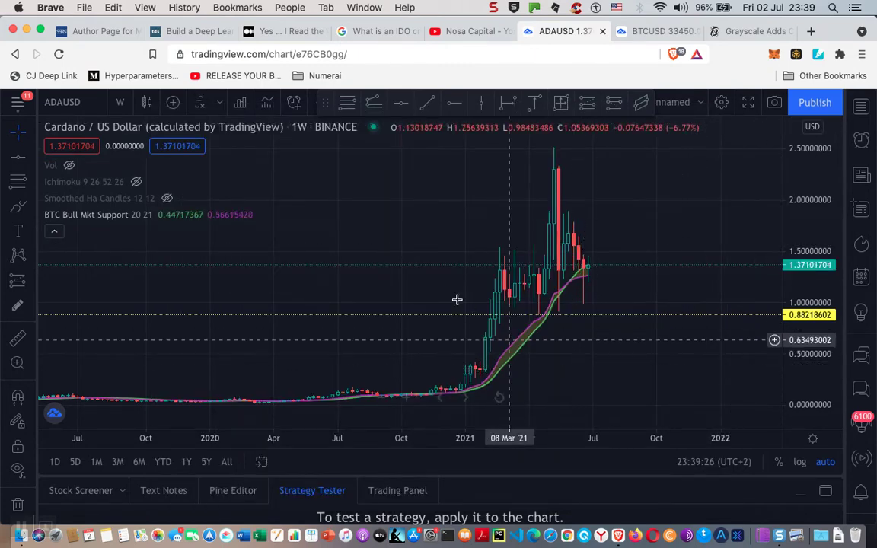
Examine Cardano's weekly price history from 2018 to the latest candles against the bull market support band
{"action": "left_click_drag", "start_coordinate": [325, 260], "coordinate": [453, 246]}
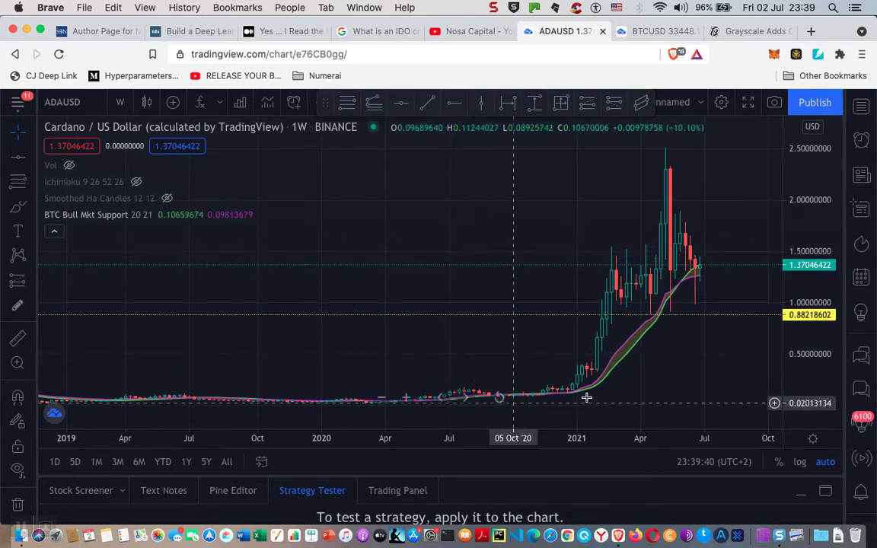
{"action": "scroll", "coordinate": [603, 285], "scroll_direction": "down", "scroll_amount": 2}
{"action": "scroll", "coordinate": [603, 285], "scroll_direction": "up", "scroll_amount": 4}
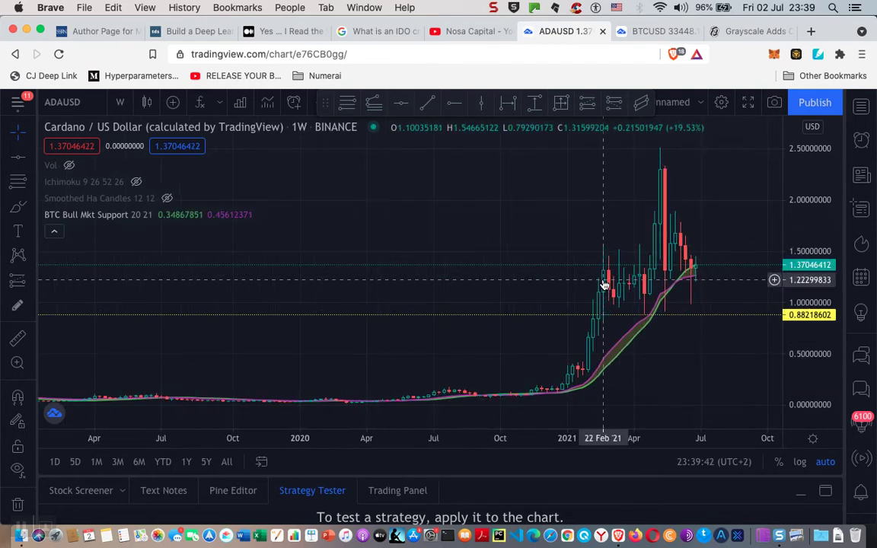
{"action": "scroll", "coordinate": [603, 285], "scroll_direction": "up", "scroll_amount": 2}
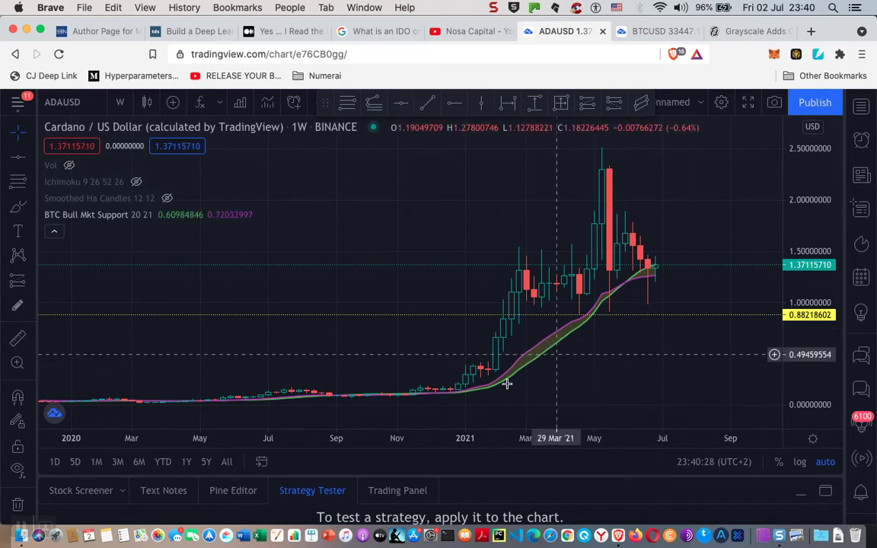
{"action": "mouse_move", "coordinate": [479, 398]}
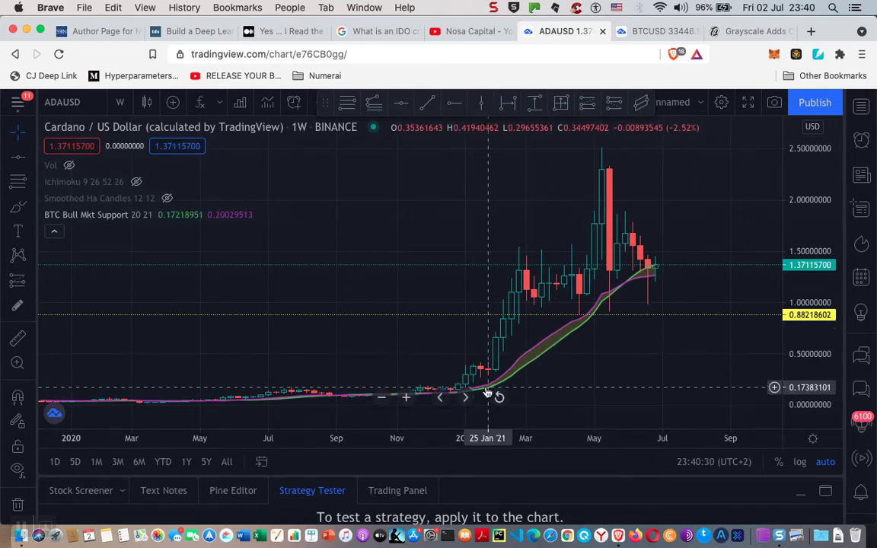
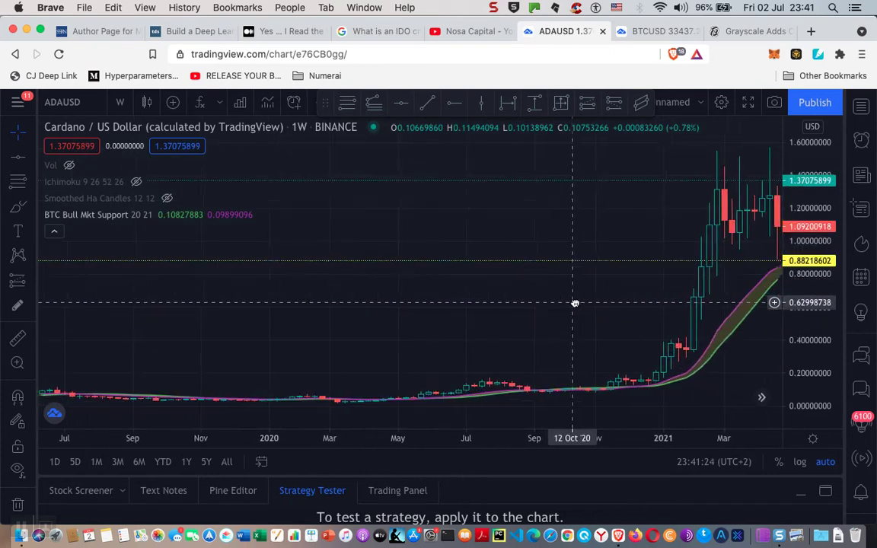
{"action": "scroll", "coordinate": [553, 316], "scroll_direction": "left", "scroll_amount": 4}
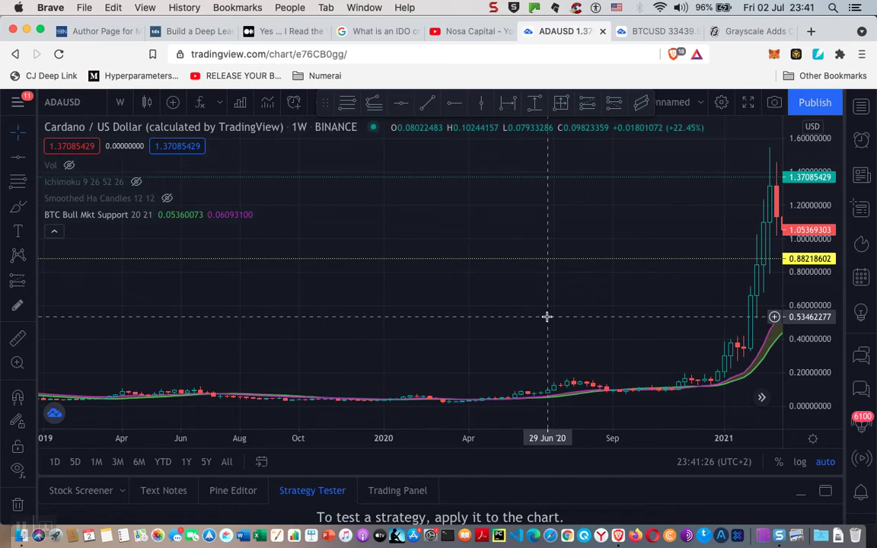
{"action": "scroll", "coordinate": [546, 316], "scroll_direction": "left", "scroll_amount": 3}
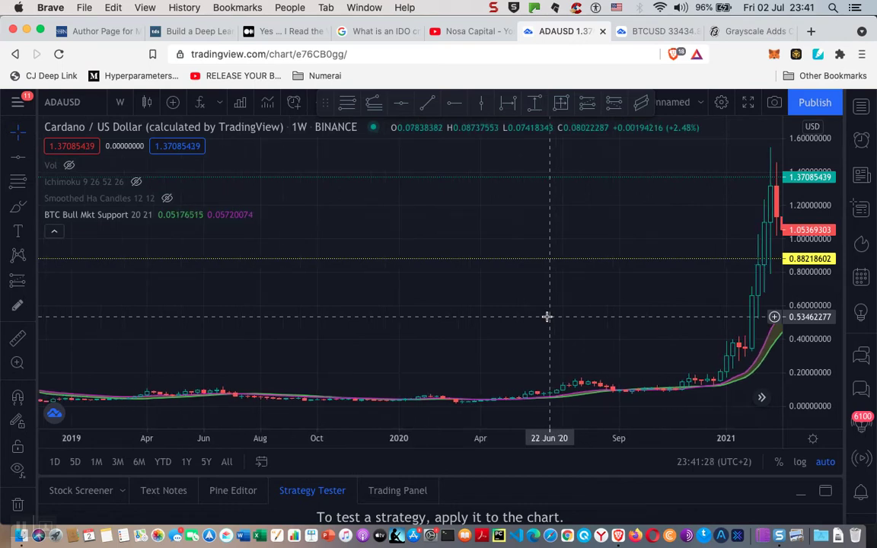
{"action": "scroll", "coordinate": [546, 316], "scroll_direction": "left", "scroll_amount": 8}
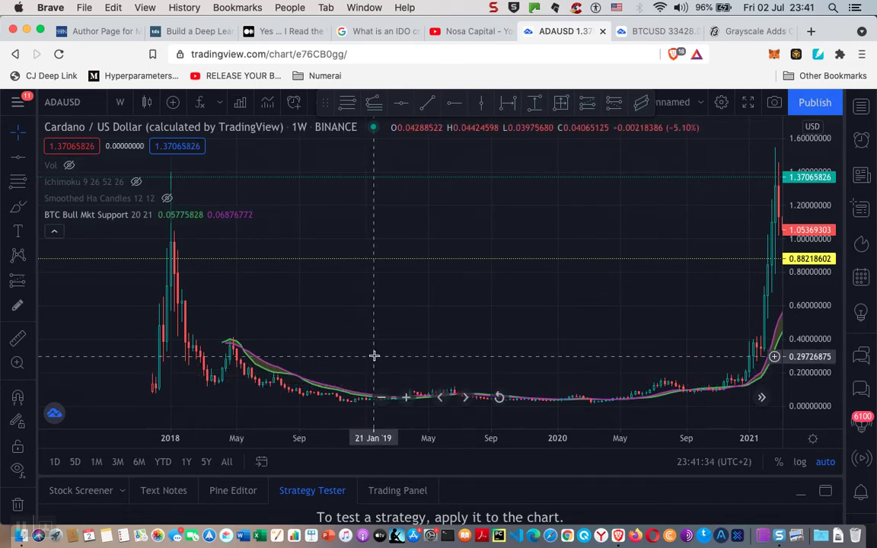
{"action": "scroll", "coordinate": [374, 351], "scroll_direction": "left", "scroll_amount": 1}
{"action": "scroll", "coordinate": [373, 350], "scroll_direction": "left", "scroll_amount": 5}
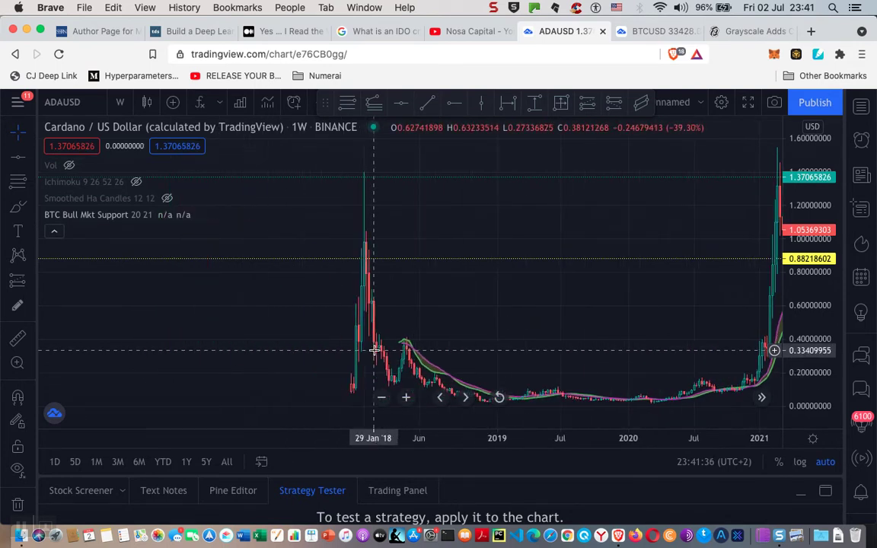
{"action": "scroll", "coordinate": [374, 350], "scroll_direction": "right", "scroll_amount": 4}
{"action": "scroll", "coordinate": [373, 350], "scroll_direction": "right", "scroll_amount": 8}
{"action": "scroll", "coordinate": [374, 350], "scroll_direction": "right", "scroll_amount": 9}
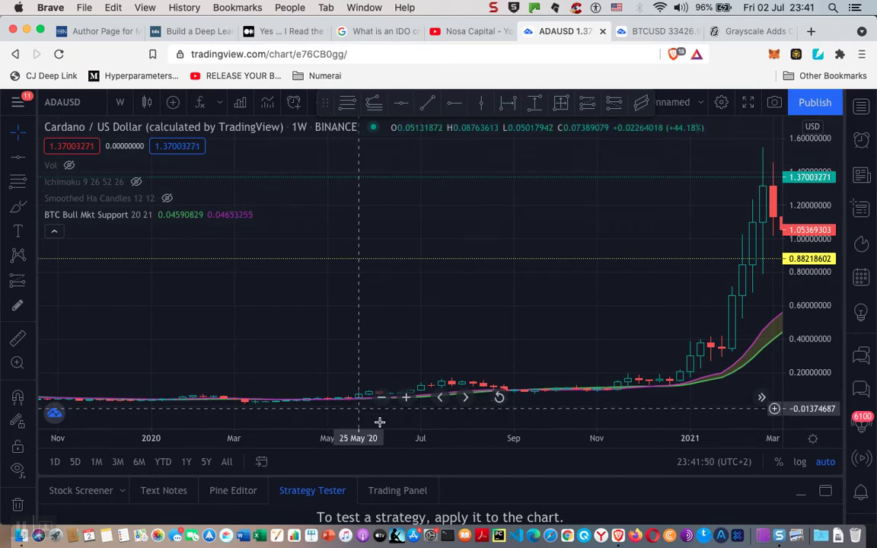
{"action": "left_click_drag", "start_coordinate": [482, 313], "coordinate": [268, 323]}
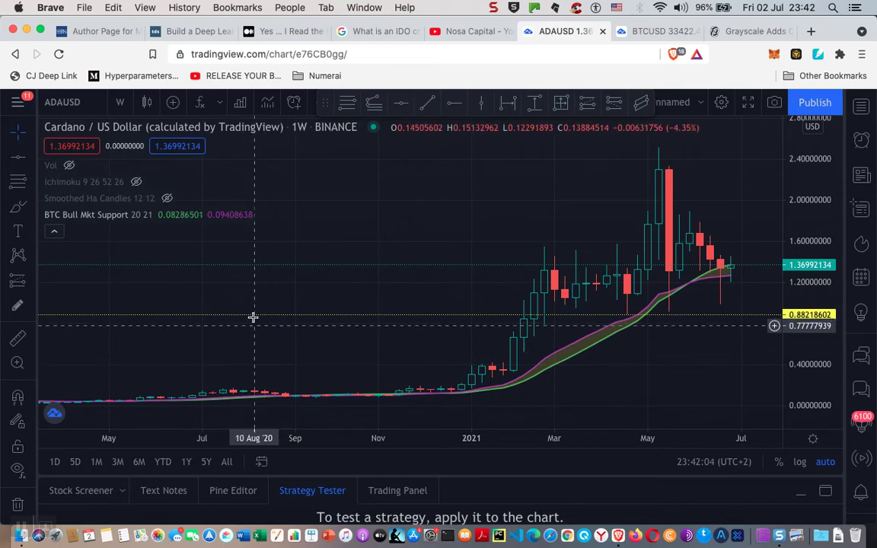
Switch to the BTCUSD weekly chart and dismiss the device-limit notice to view the BTC Bear Market Indicator
{"action": "left_click", "coordinate": [658, 32]}
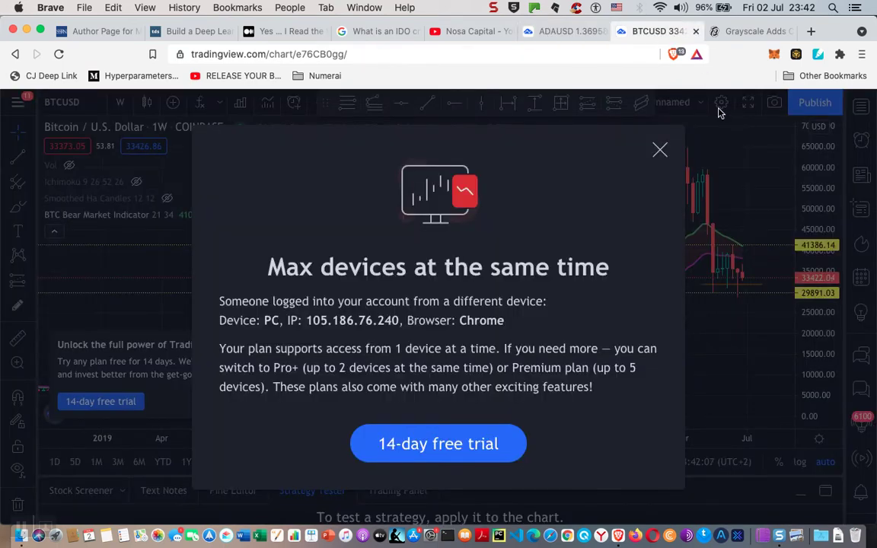
{"action": "left_click", "coordinate": [765, 302]}
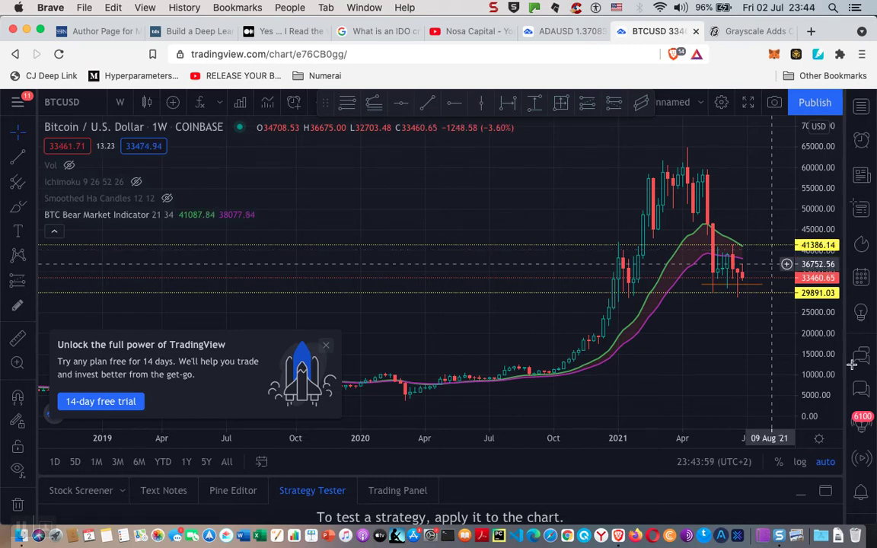
Switch to the Decrypt article about Grayscale adding Cardano to its fund and read its "In brief" section
{"action": "left_click", "coordinate": [744, 34]}
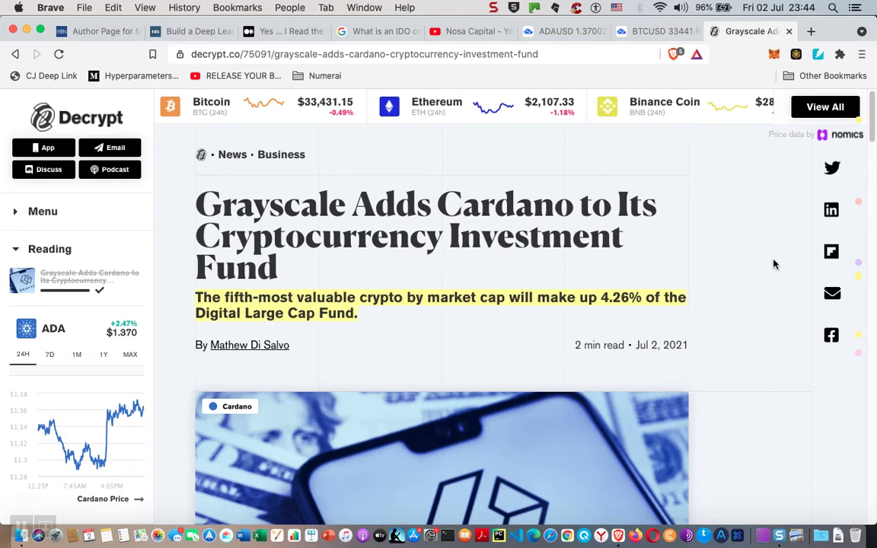
{"action": "scroll", "coordinate": [773, 264], "scroll_direction": "down", "scroll_amount": 5}
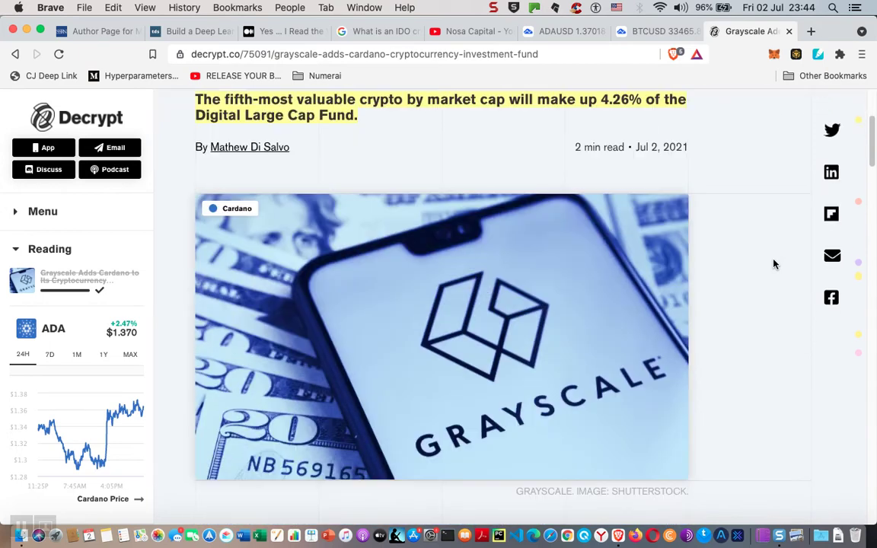
{"action": "left_click", "coordinate": [560, 31]}
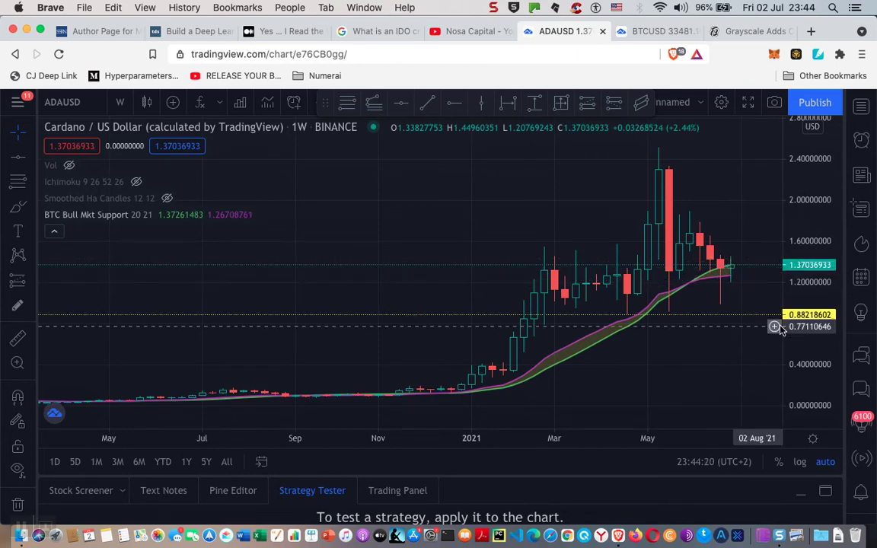
{"action": "left_click", "coordinate": [743, 36]}
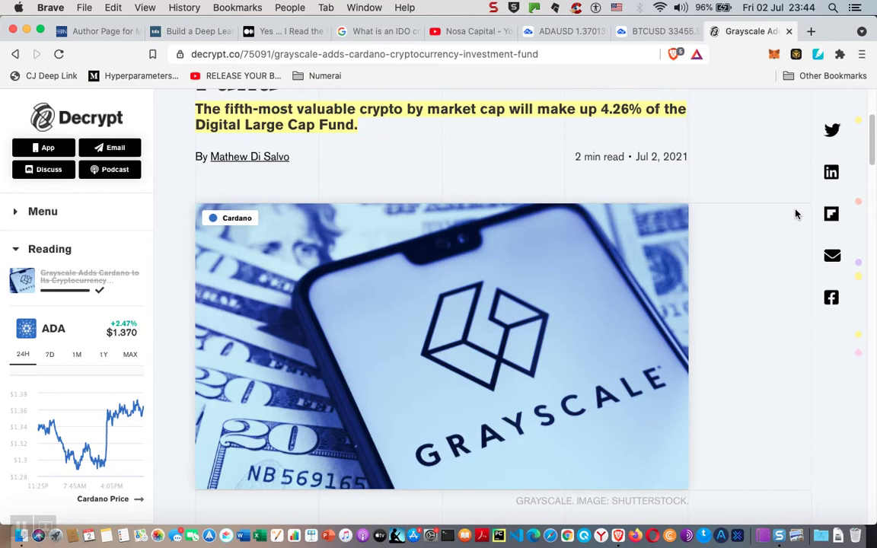
{"action": "scroll", "coordinate": [796, 214], "scroll_direction": "down", "scroll_amount": 1}
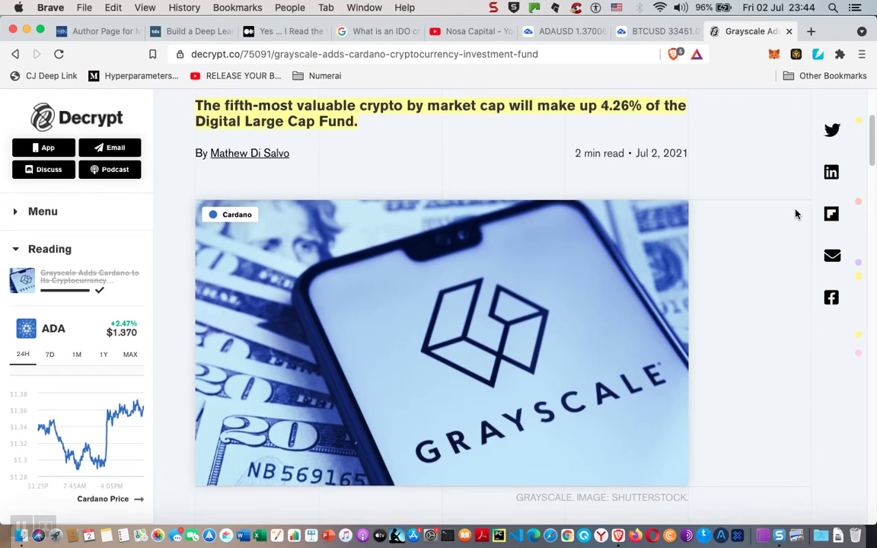
{"action": "scroll", "coordinate": [795, 214], "scroll_direction": "down", "scroll_amount": 6}
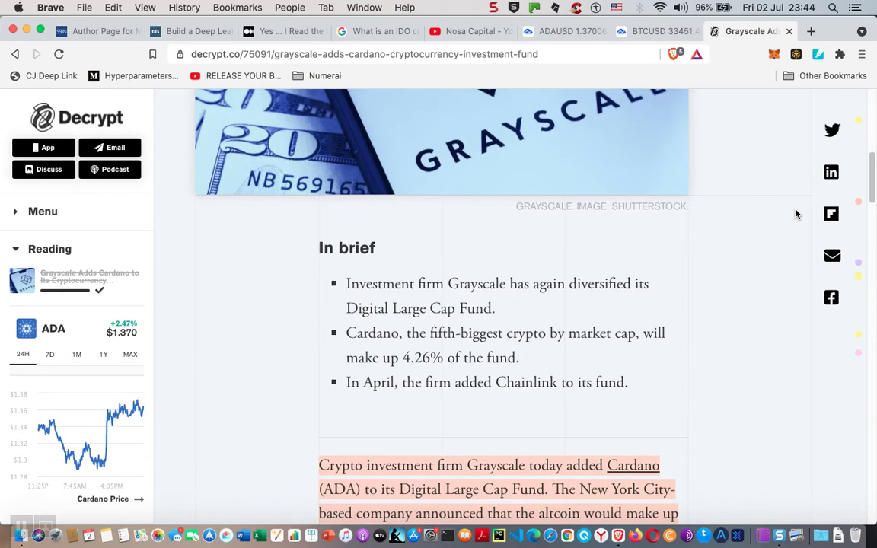
{"action": "scroll", "coordinate": [795, 213], "scroll_direction": "down", "scroll_amount": 2}
{"action": "scroll", "coordinate": [796, 213], "scroll_direction": "down", "scroll_amount": 1}
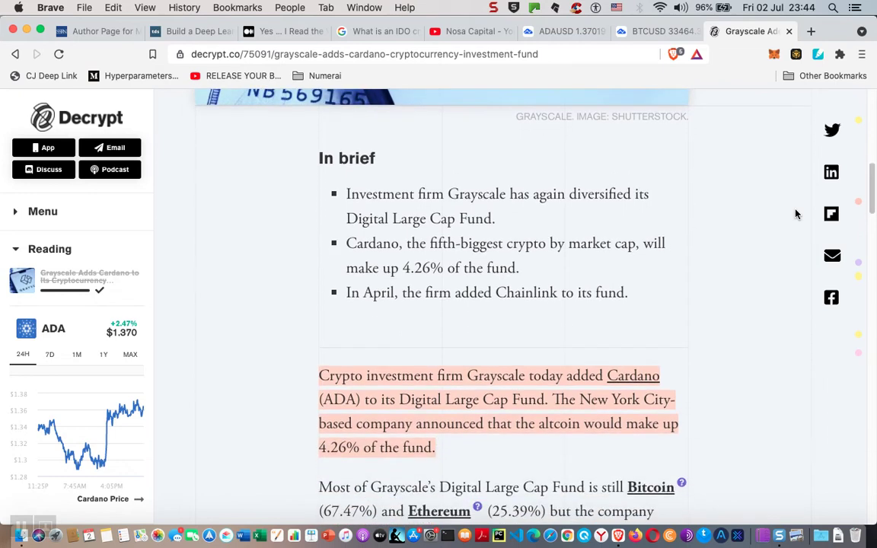
Read the article's paragraphs on the fund's Bitcoin, Ethereum, Cardano and Chainlink holdings, briefly checking the ADAUSD weekly chart
{"action": "scroll", "coordinate": [795, 214], "scroll_direction": "down", "scroll_amount": 2}
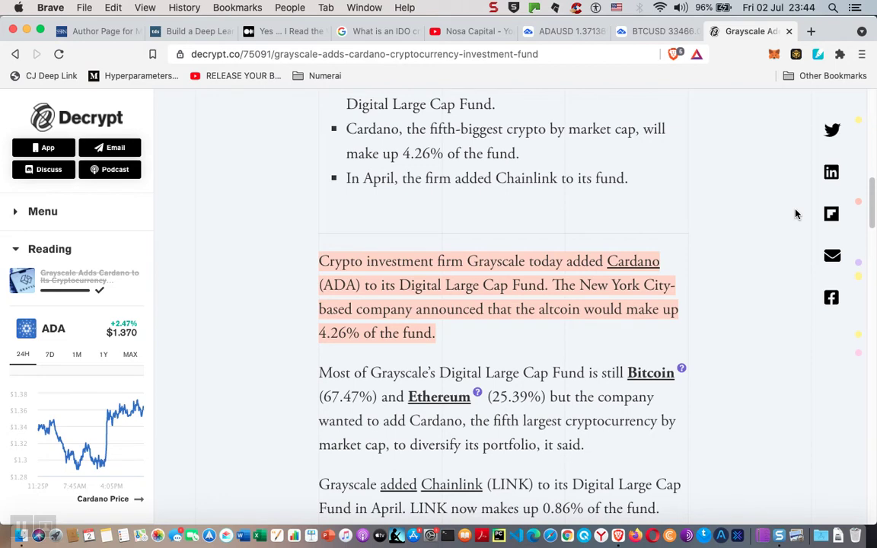
{"action": "scroll", "coordinate": [745, 213], "scroll_direction": "down", "scroll_amount": 5}
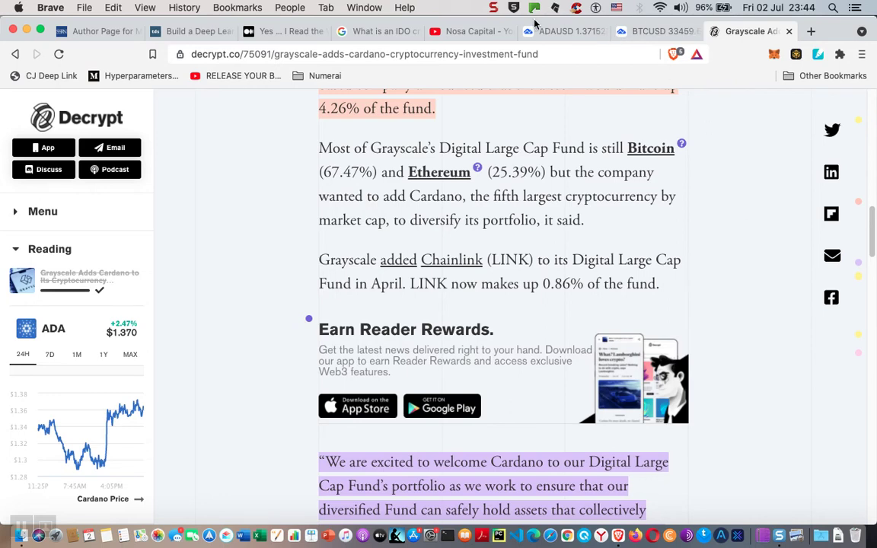
{"action": "left_click", "coordinate": [558, 35]}
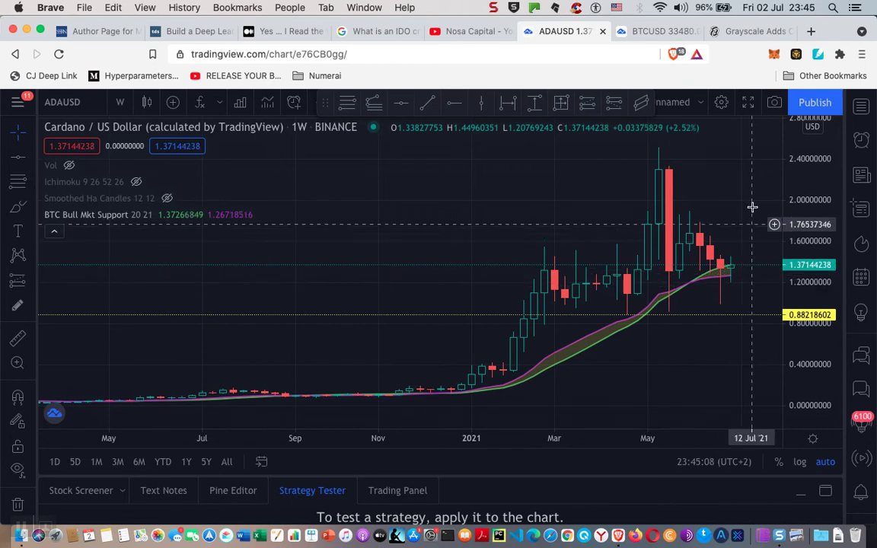
{"action": "left_click", "coordinate": [739, 33]}
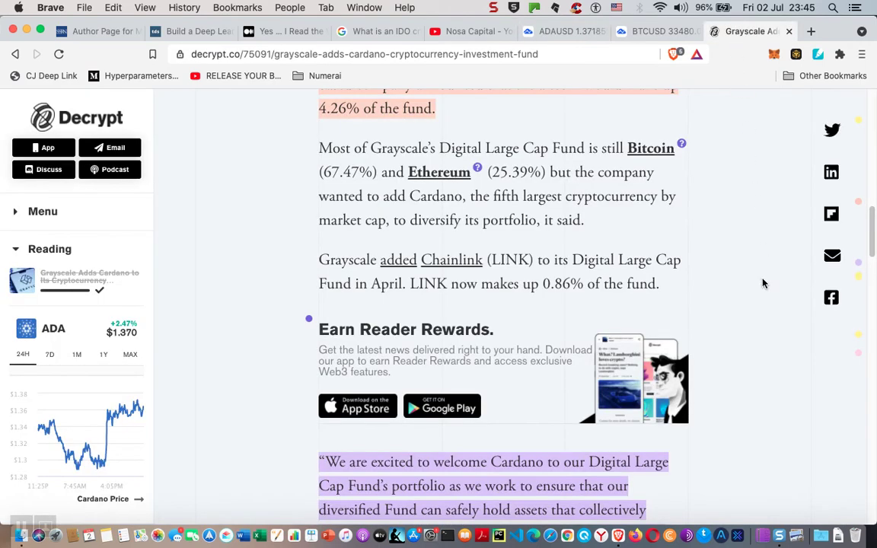
{"action": "scroll", "coordinate": [762, 283], "scroll_direction": "up", "scroll_amount": 3}
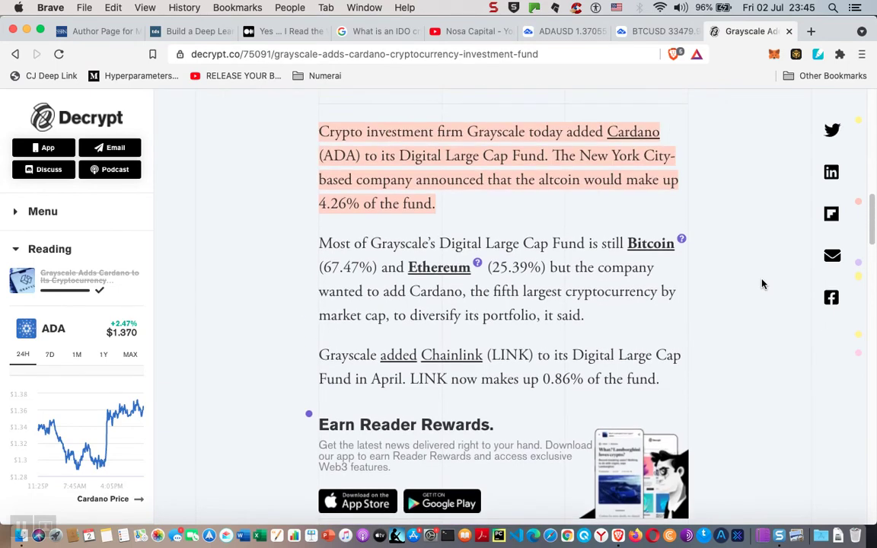
Read Grayscale's highlighted statement on welcoming Cardano and the article's description of Cardano as a blockchain platform
{"action": "scroll", "coordinate": [763, 284], "scroll_direction": "down", "scroll_amount": 10}
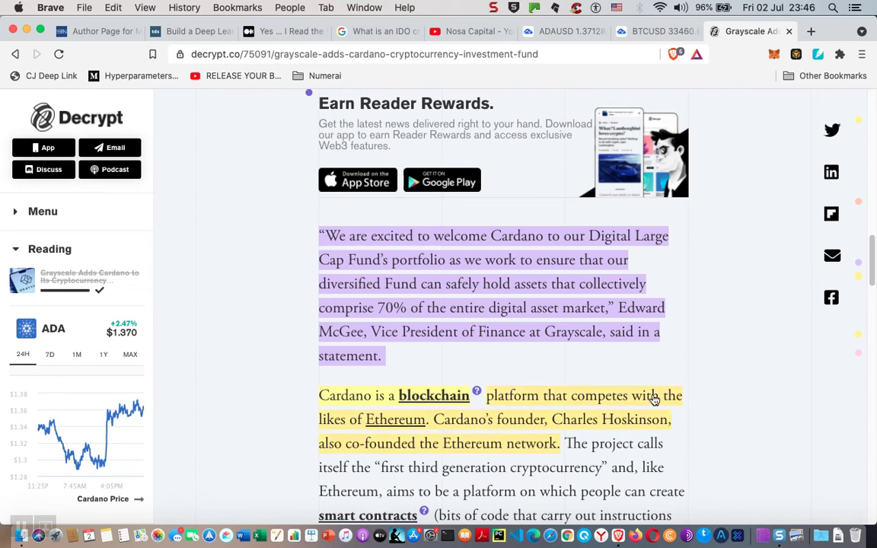
{"action": "scroll", "coordinate": [596, 400], "scroll_direction": "down", "scroll_amount": 3}
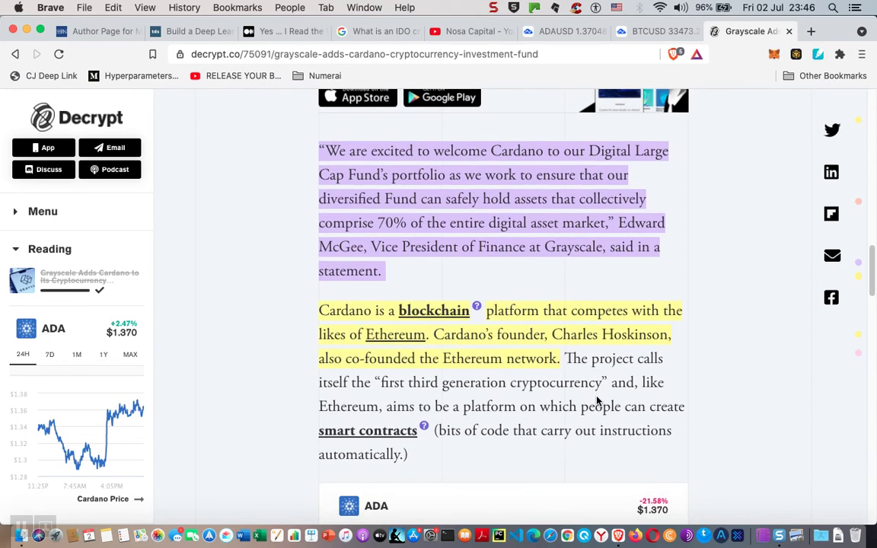
{"action": "scroll", "coordinate": [596, 400], "scroll_direction": "down", "scroll_amount": 6}
{"action": "scroll", "coordinate": [597, 402], "scroll_direction": "up", "scroll_amount": 3}
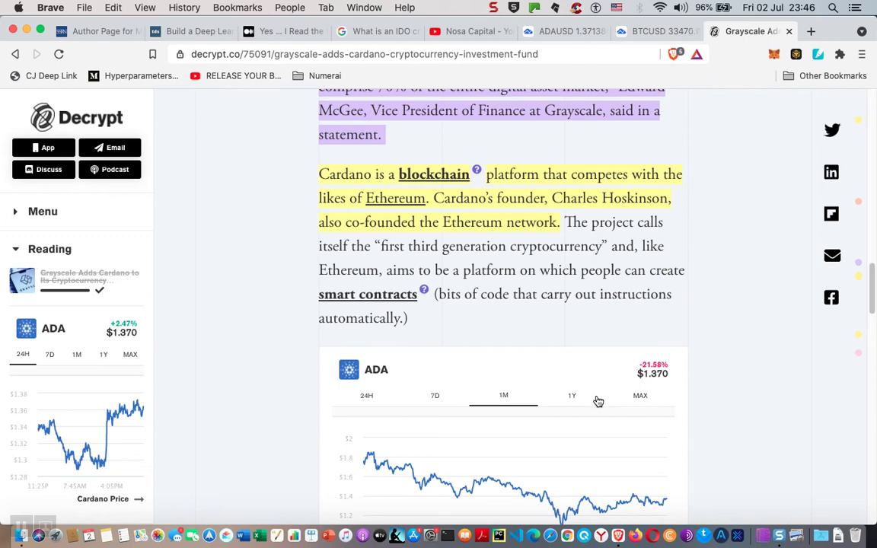
Examine the article's one-month ADA price chart and the highlighted paragraphs on ADA's market ranking and Grayscale's investment vehicle
{"action": "scroll", "coordinate": [786, 363], "scroll_direction": "down", "scroll_amount": 1}
{"action": "scroll", "coordinate": [786, 362], "scroll_direction": "down", "scroll_amount": 5}
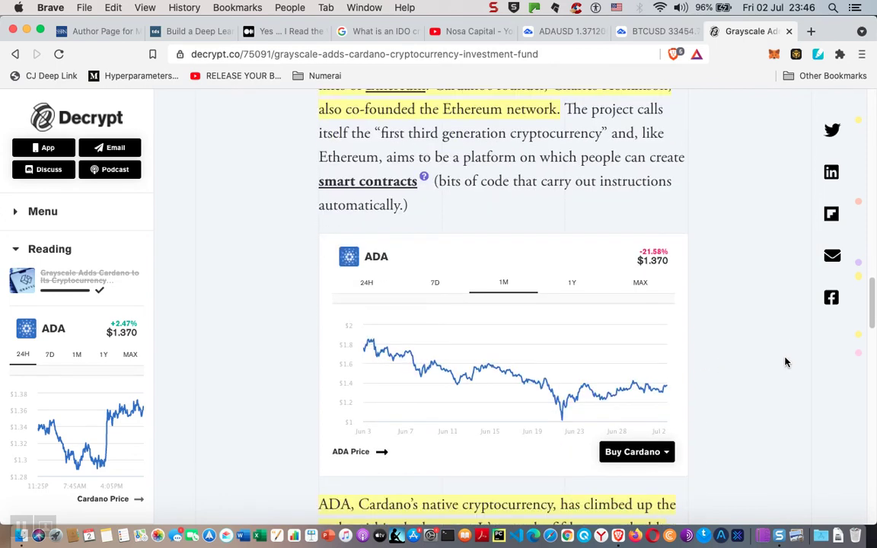
{"action": "scroll", "coordinate": [786, 362], "scroll_direction": "down", "scroll_amount": 5}
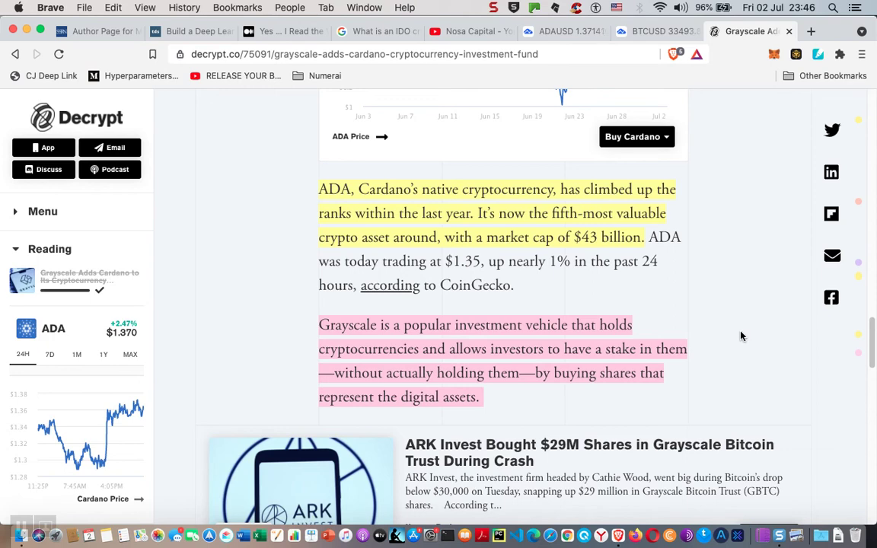
{"action": "scroll", "coordinate": [742, 336], "scroll_direction": "down", "scroll_amount": 3}
{"action": "scroll", "coordinate": [742, 336], "scroll_direction": "up", "scroll_amount": 5}
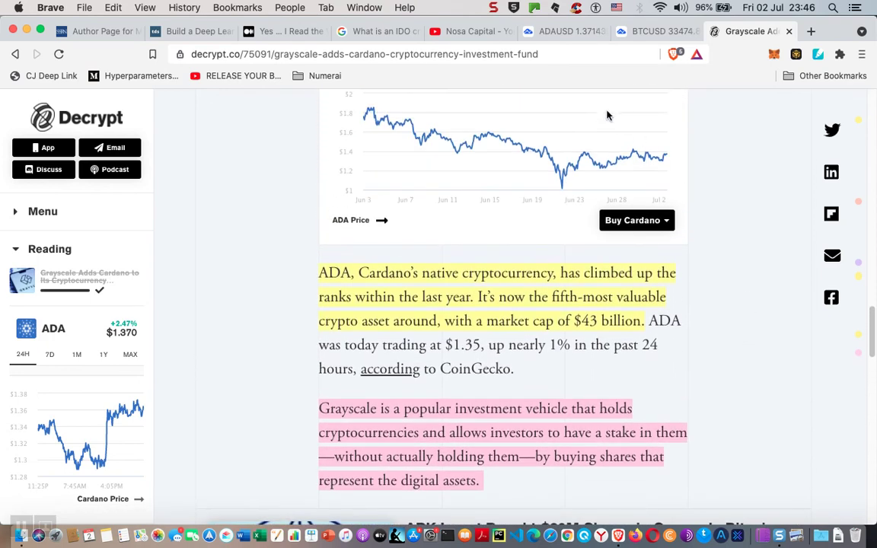
Check the yellow support level on the ADAUSD weekly chart, and return to the Grayscale article to read through to its disclaimer
{"action": "left_click", "coordinate": [560, 33]}
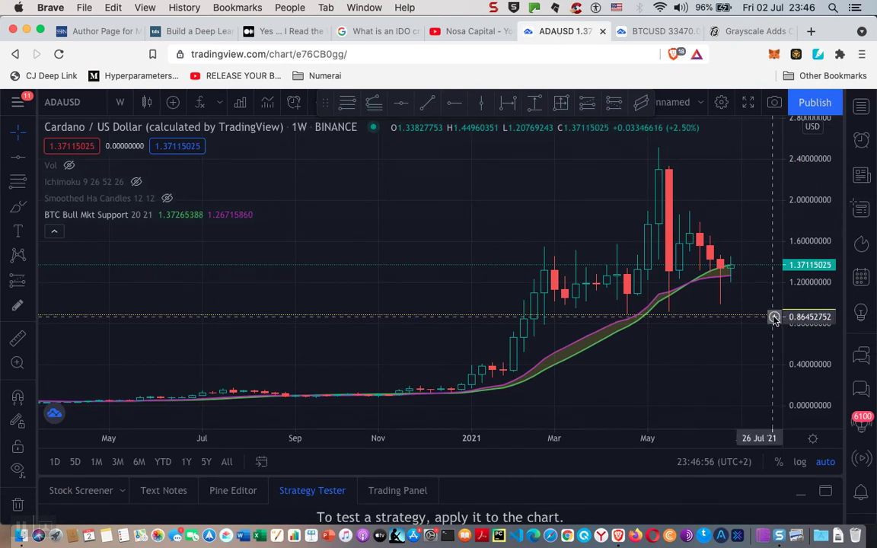
{"action": "left_click", "coordinate": [774, 314]}
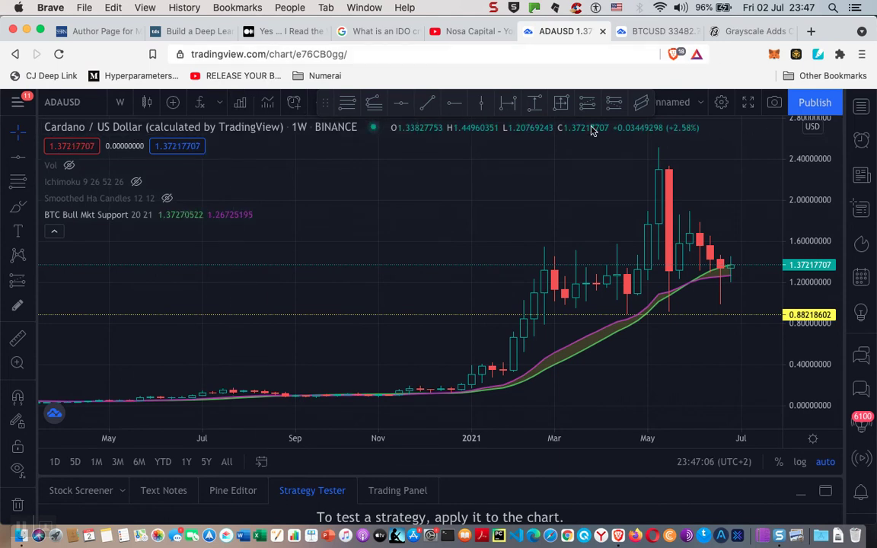
{"action": "left_click", "coordinate": [749, 32]}
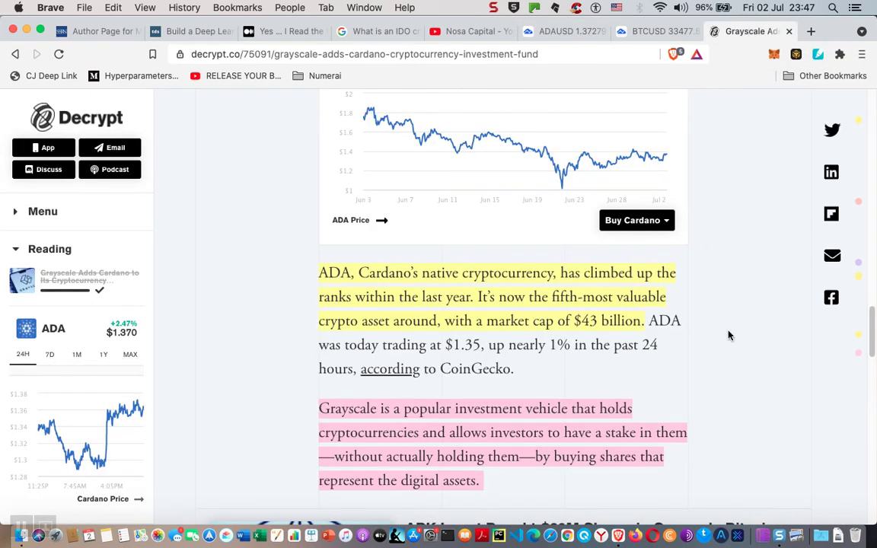
{"action": "scroll", "coordinate": [708, 356], "scroll_direction": "down", "scroll_amount": 5}
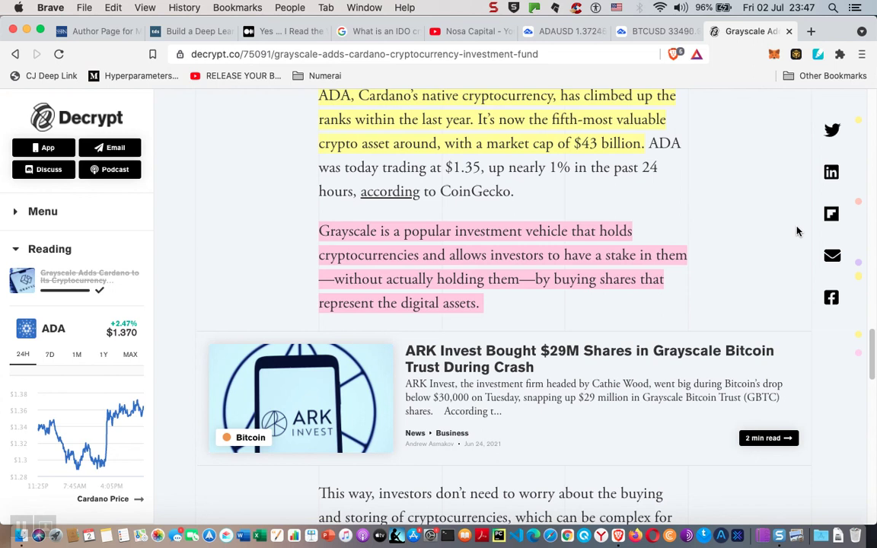
{"action": "scroll", "coordinate": [746, 225], "scroll_direction": "down", "scroll_amount": 10}
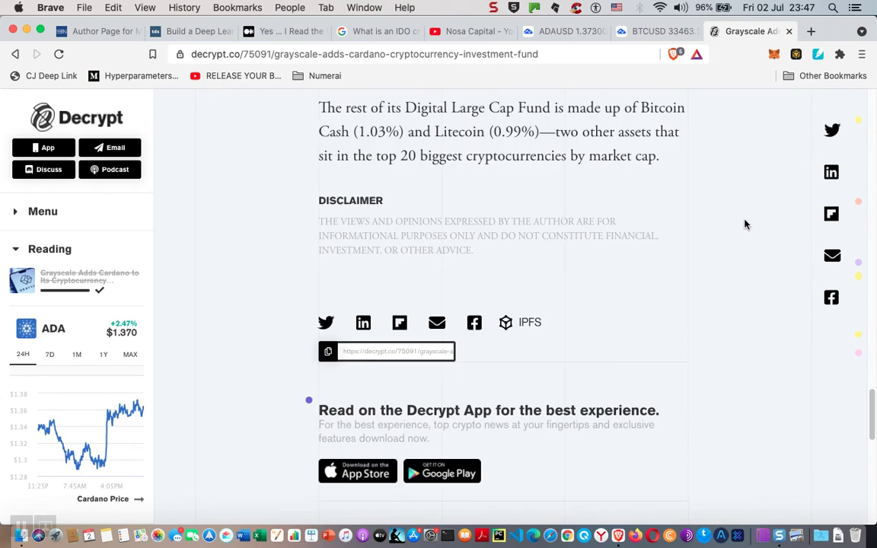